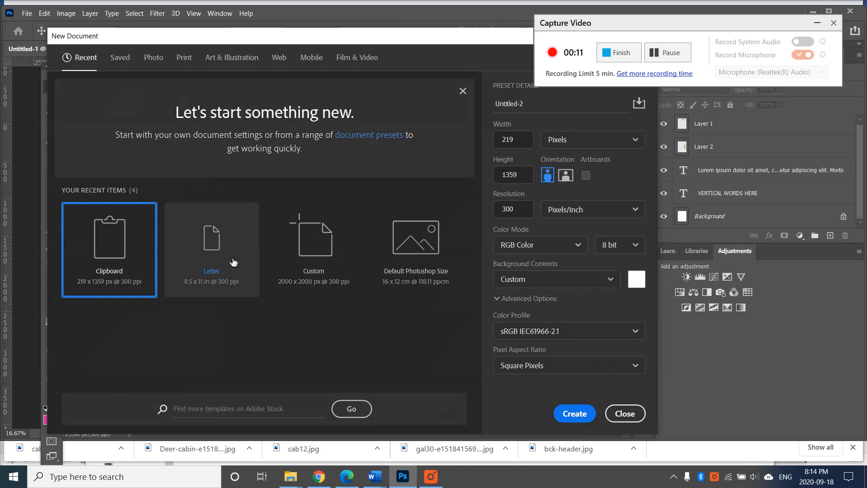
# Step: Create a new Letter document, 8.5 x 11 inches at 300 pixels/inch with a white background
pyautogui.click(241, 259)
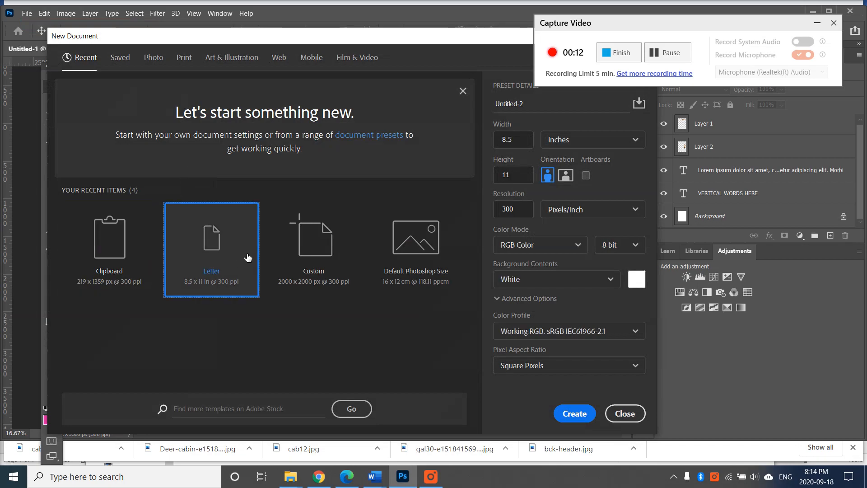
pyautogui.click(581, 410)
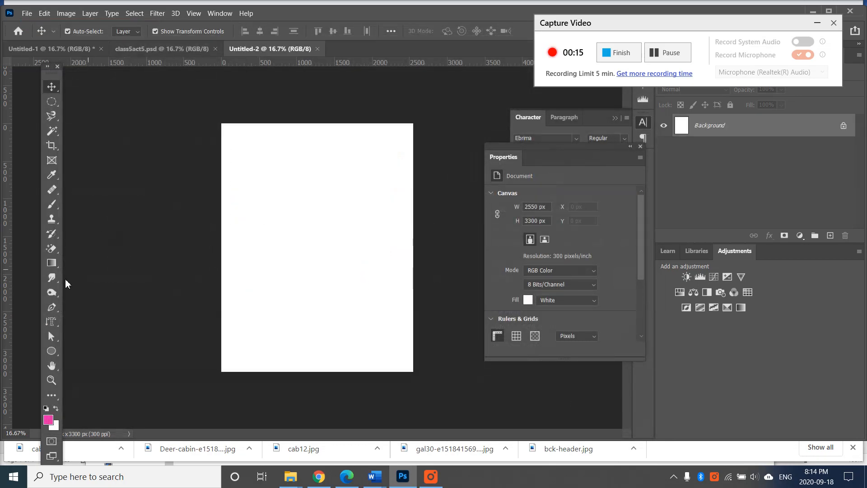
# Step: Draw a horizontal paragraph text box about 1042 by 2160 px on the page's left half and set its text size to 18 pt
pyautogui.click(50, 322)
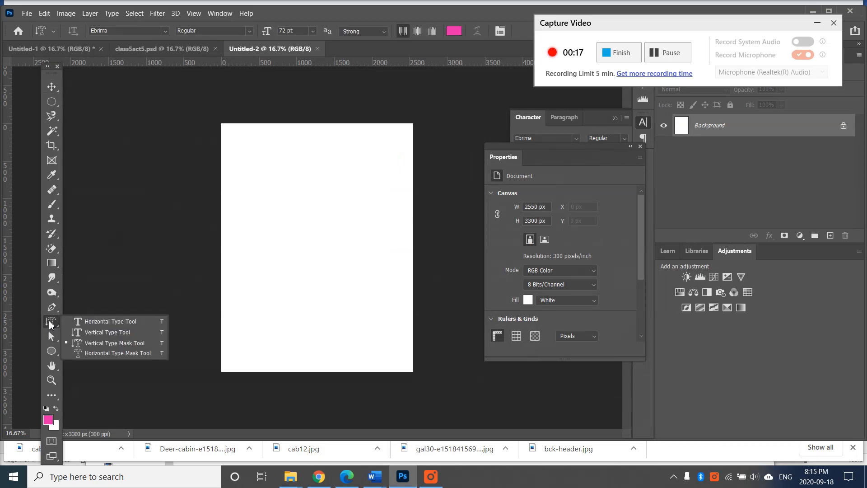
pyautogui.click(78, 322)
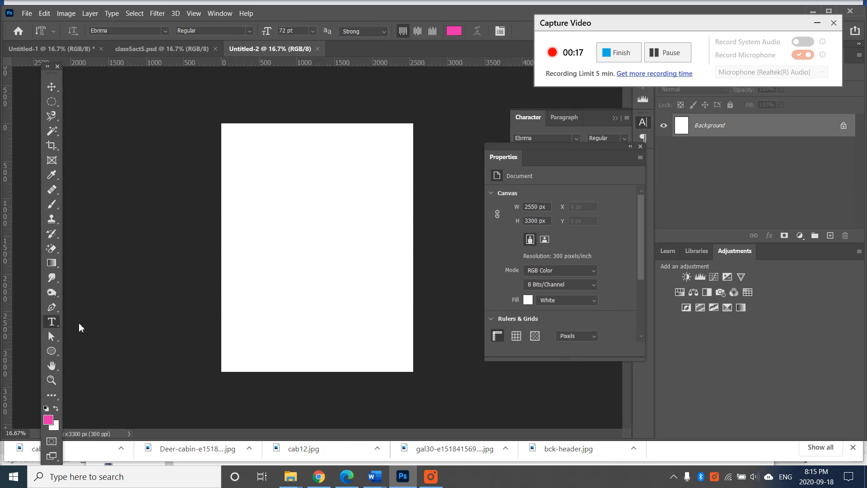
pyautogui.click(53, 328)
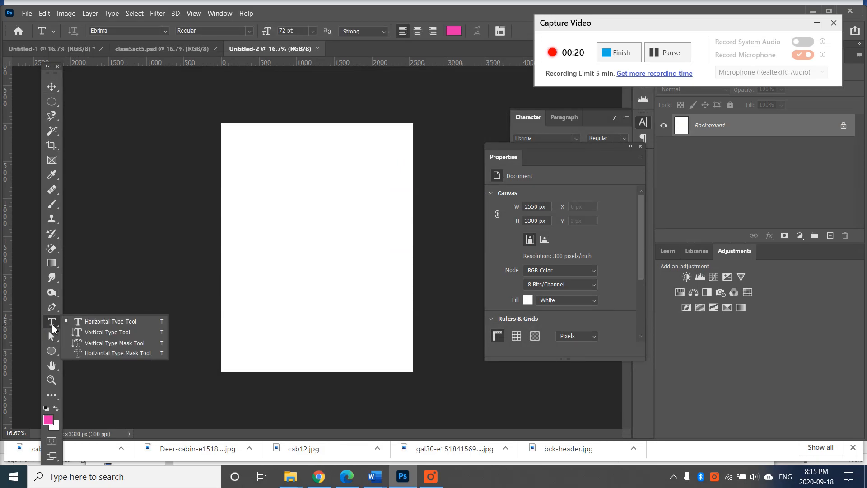
pyautogui.click(76, 323)
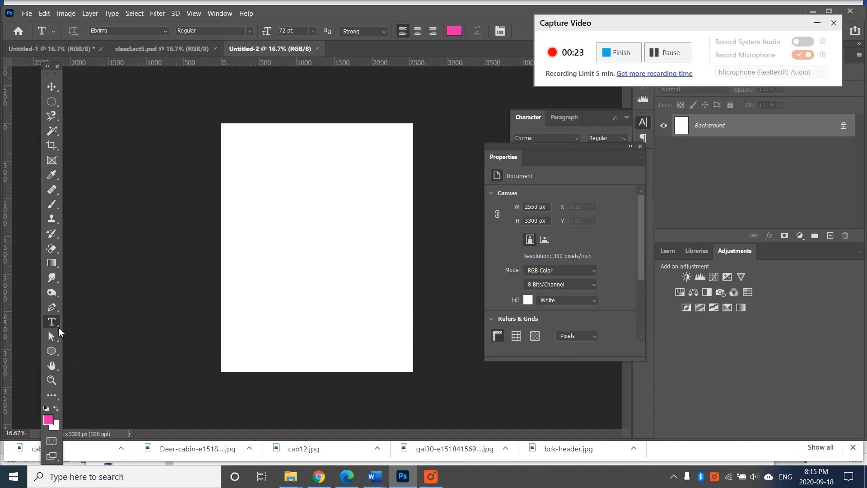
pyautogui.rightClick(57, 331)
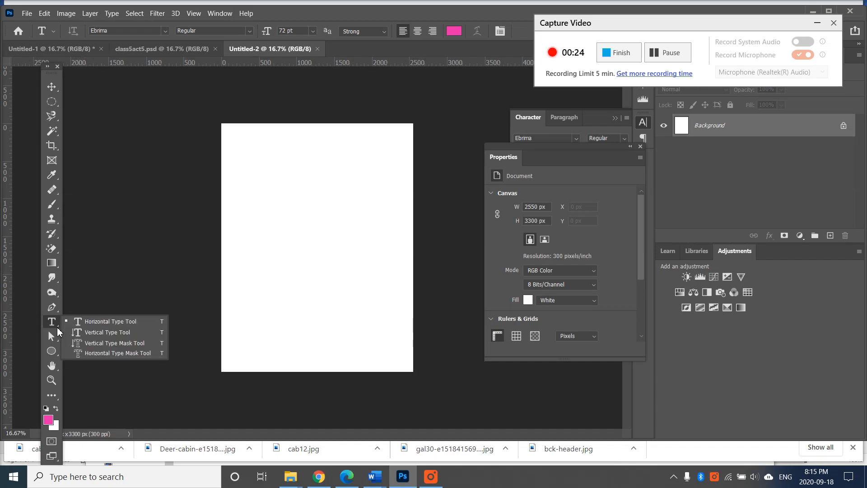
pyautogui.click(83, 322)
pyautogui.moveTo(239, 157); pyautogui.dragTo(317, 319)
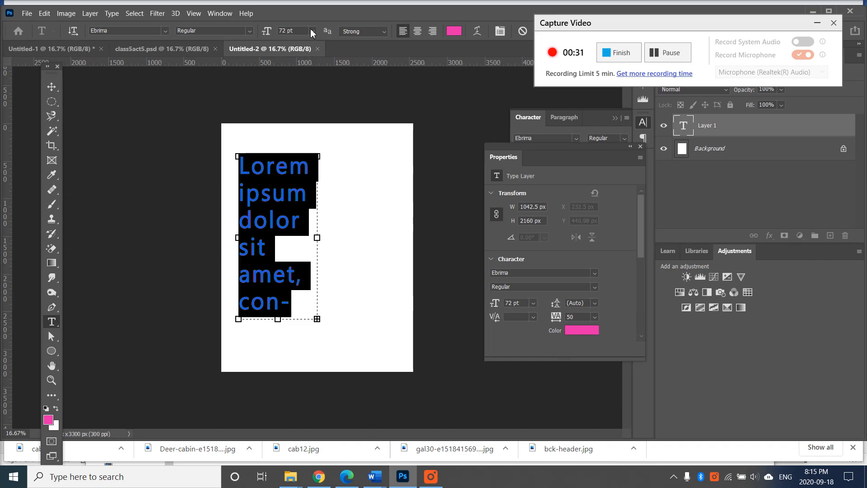
pyautogui.click(314, 32)
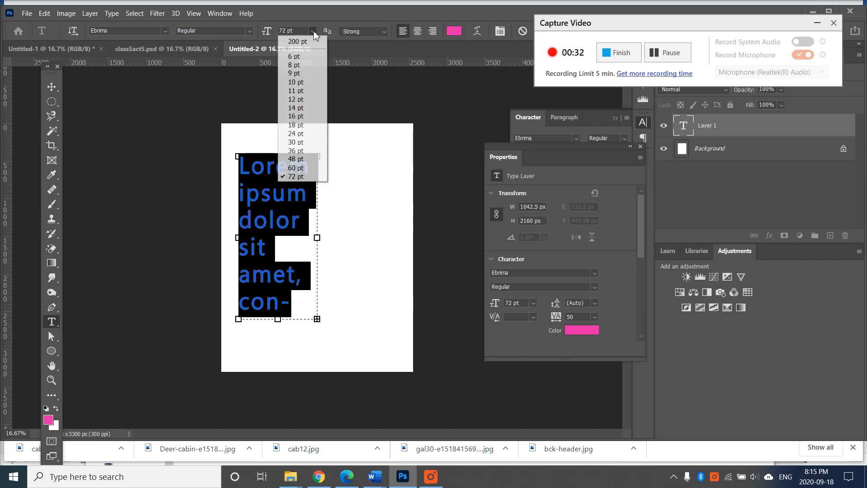
pyautogui.click(303, 125)
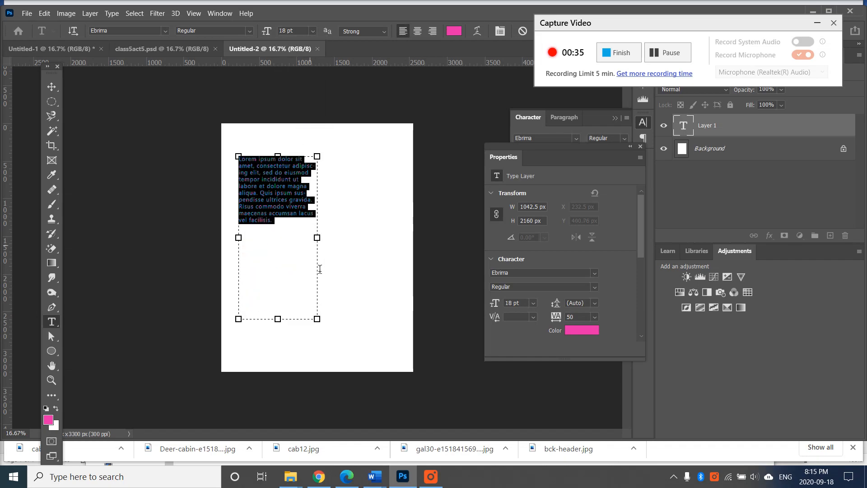
# Step: Switch to Chrome, copy the highlighted lorem ipsum paragraph, return to Photoshop and paste it over the placeholder text in the text box
pyautogui.click(319, 477)
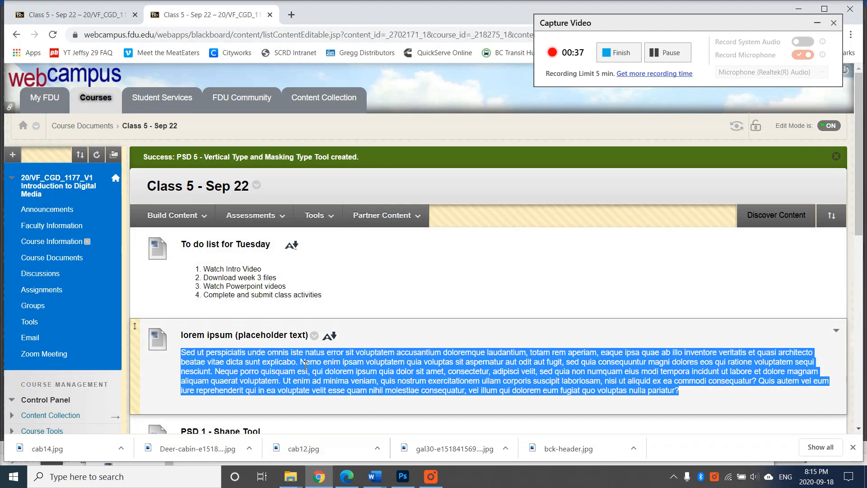
pyautogui.rightClick(306, 381)
pyautogui.click(317, 389)
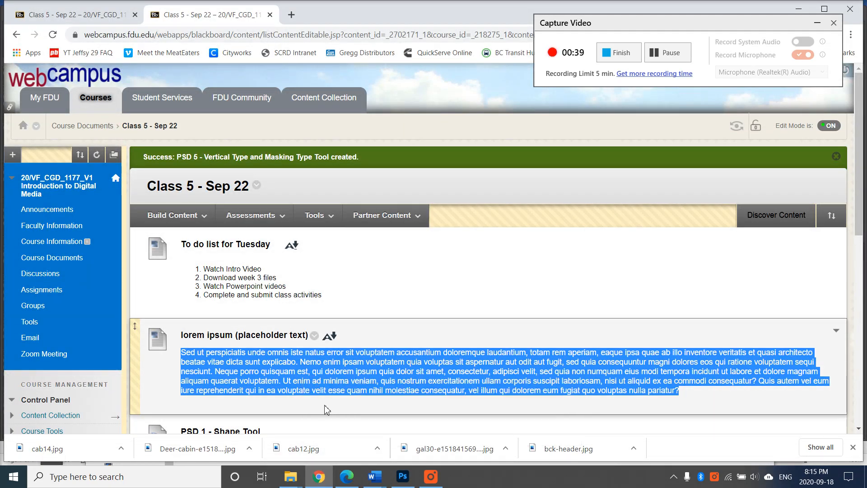
pyautogui.click(404, 482)
pyautogui.click(45, 13)
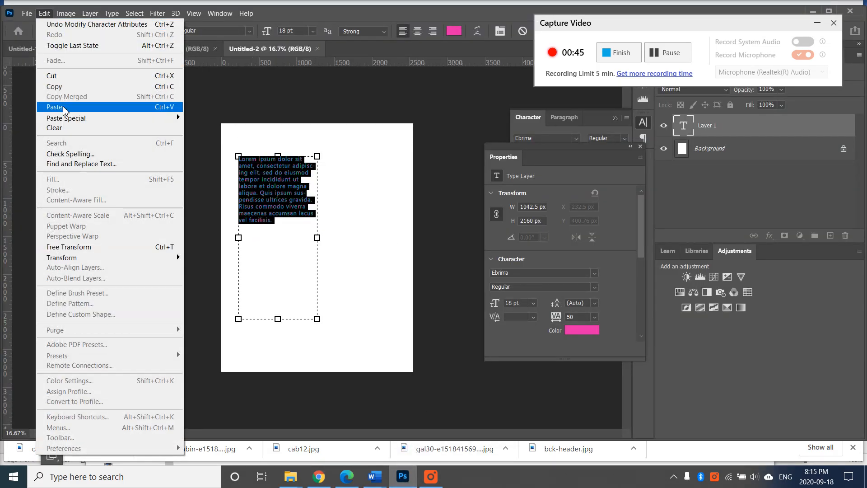
pyautogui.click(64, 107)
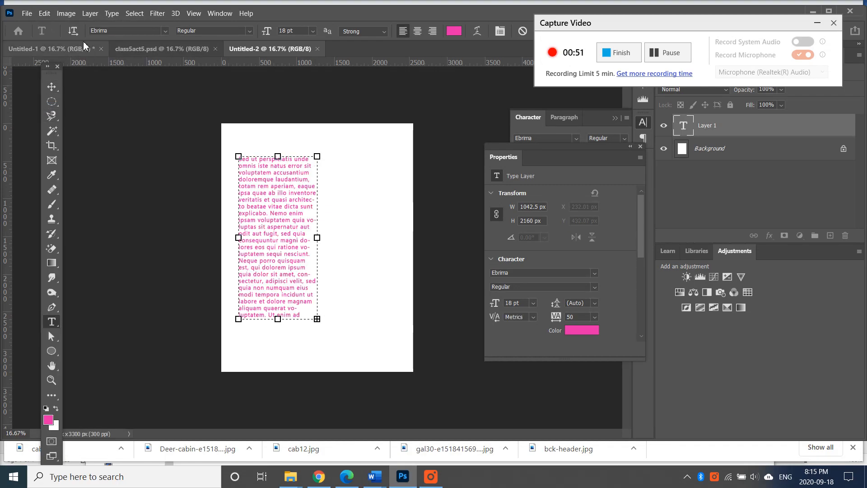
# Step: Undock and close the Character and Paragraph panels, and close the Properties panel to clear the workspace
pyautogui.moveTo(651, 26); pyautogui.dragTo(707, 165)
pyautogui.click(586, 117)
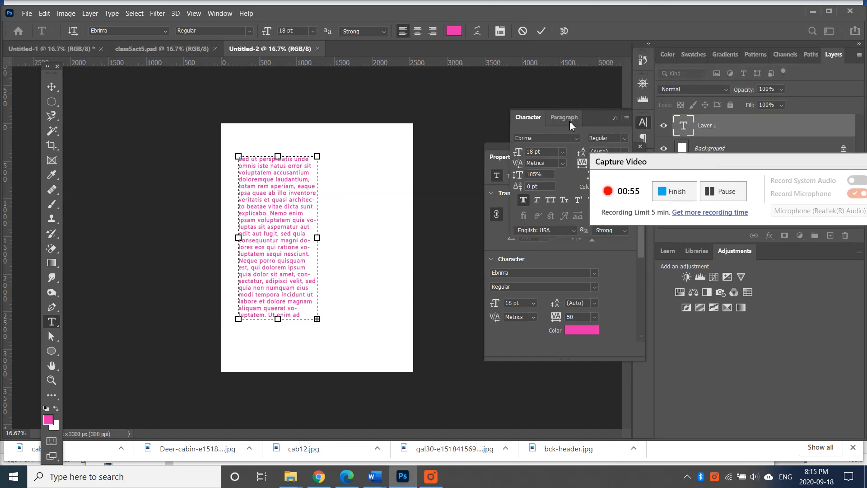
pyautogui.moveTo(586, 116); pyautogui.dragTo(380, 95)
pyautogui.moveTo(539, 117); pyautogui.dragTo(425, 90)
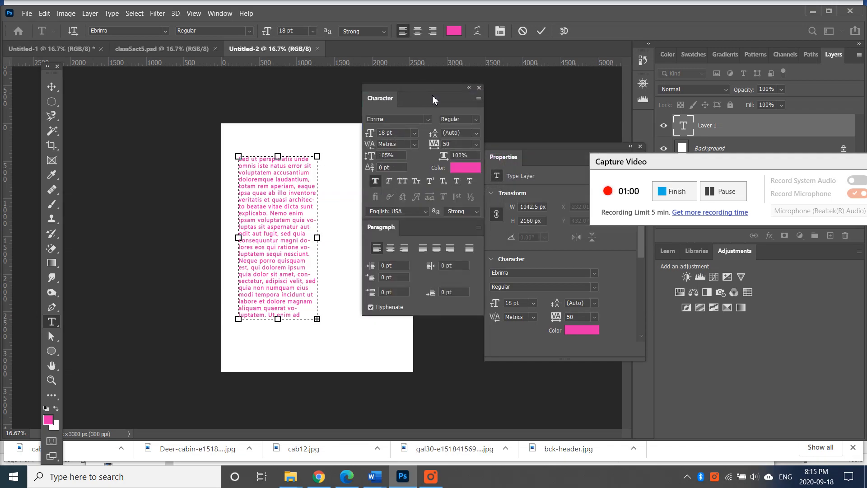
pyautogui.click(480, 87)
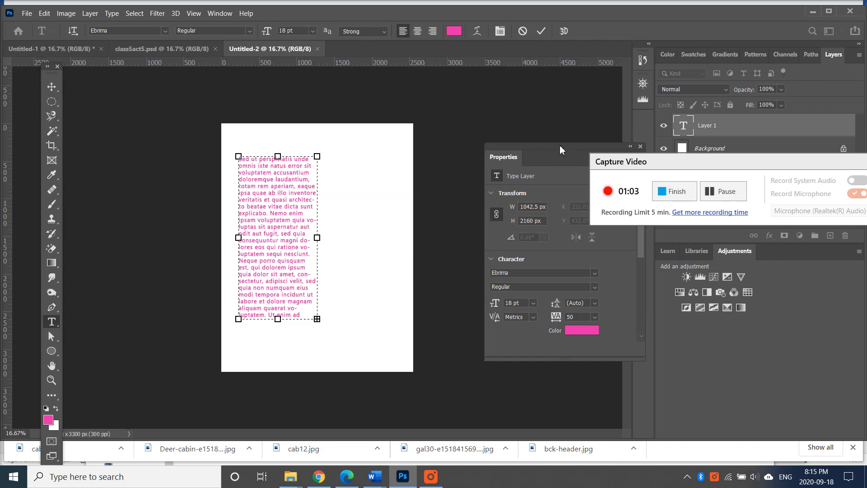
pyautogui.moveTo(559, 145); pyautogui.dragTo(473, 116)
pyautogui.click(554, 118)
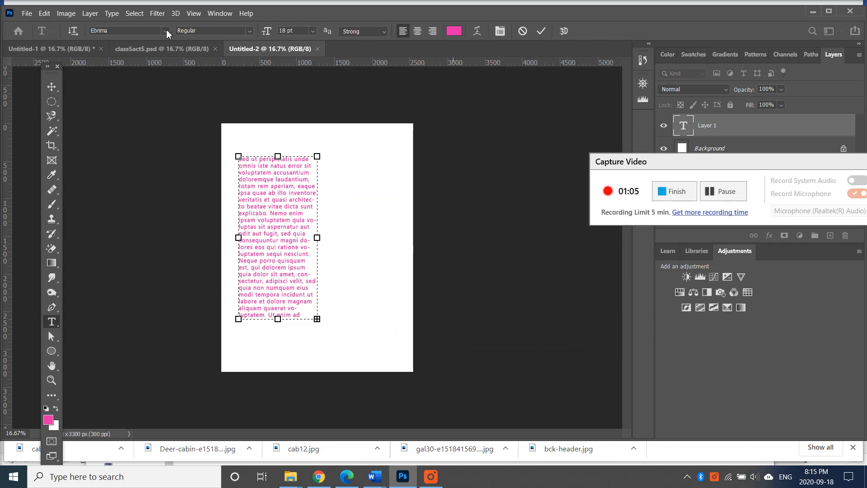
# Step: Reopen the Character panel and place it beside the text box
pyautogui.click(220, 14)
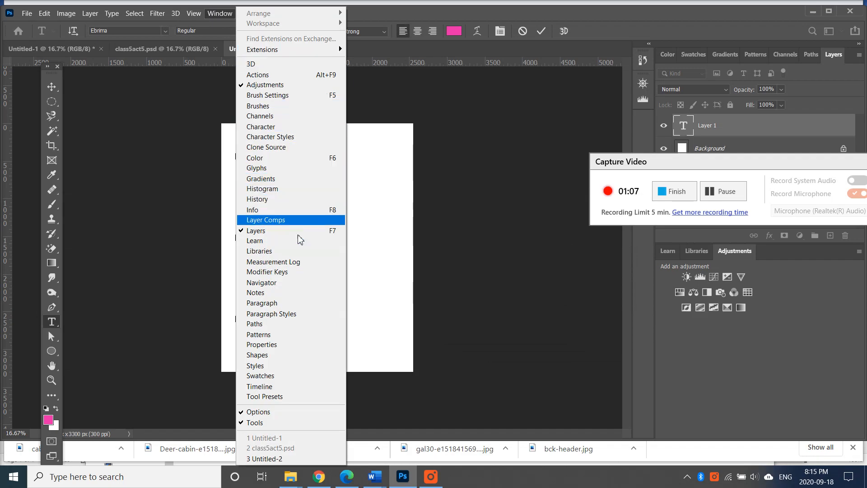
pyautogui.click(271, 127)
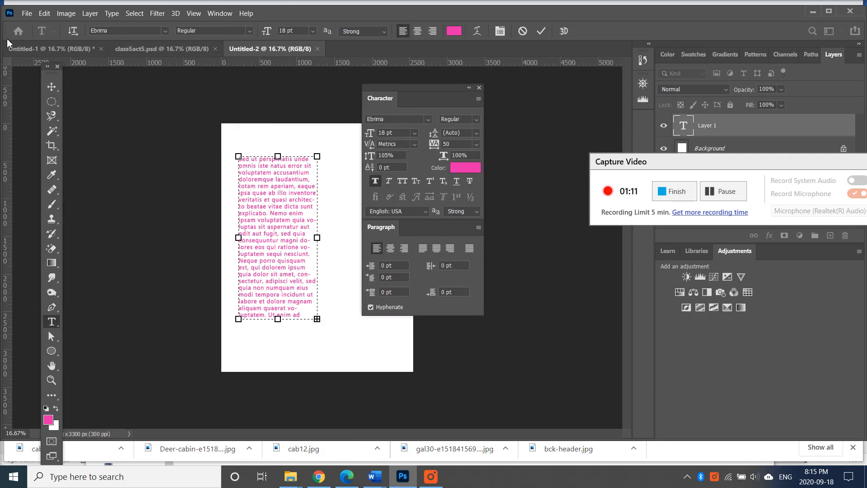
pyautogui.moveTo(423, 87); pyautogui.dragTo(413, 91)
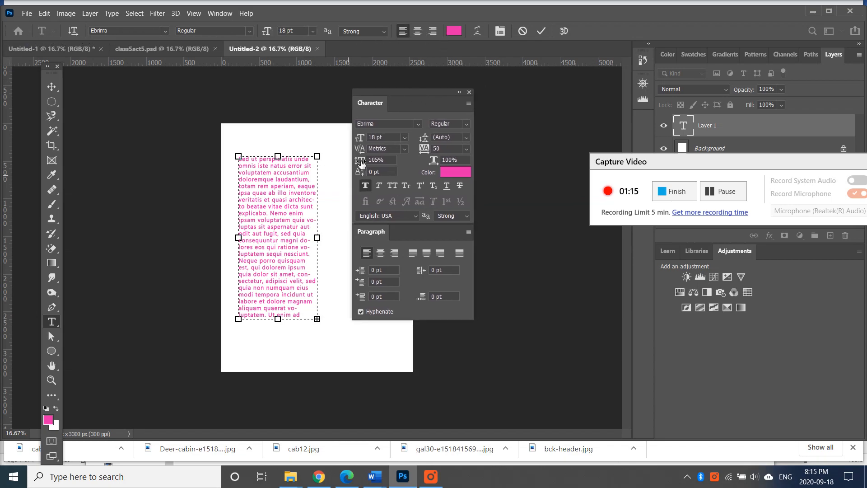
# Step: Try to set the pasted text's font to GothicI, browsing the font list without selecting the paragraph
pyautogui.hotkey('ctrl', '+')
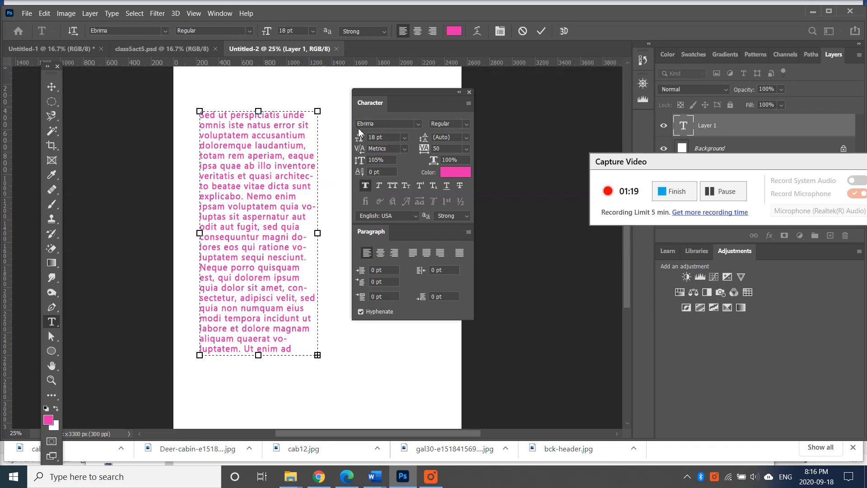
pyautogui.click(418, 124)
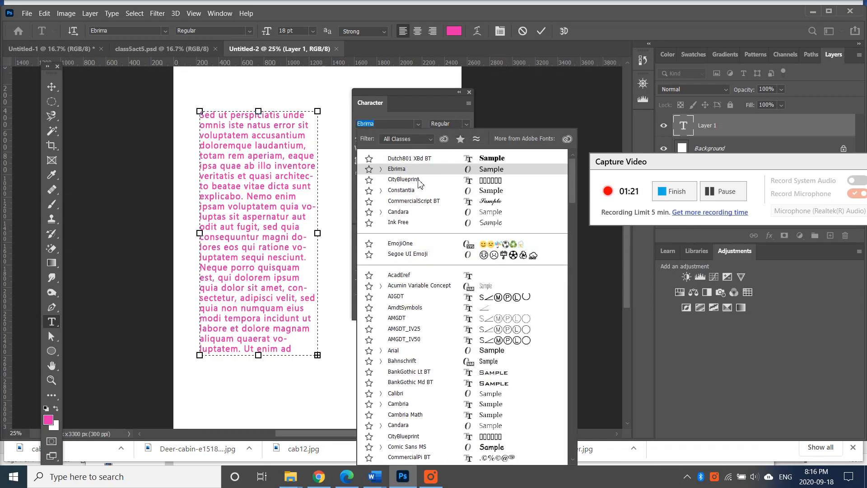
pyautogui.scroll(-1, 465, 375)
pyautogui.press('Down')
pyautogui.press('Down')
pyautogui.press('Down')
pyautogui.press('Down')
pyautogui.press('Down')
pyautogui.press('Down')
pyautogui.press('Down')
pyautogui.press('Down')
pyautogui.press('Down')
pyautogui.press('Down')
pyautogui.press('Down')
pyautogui.press('Down')
pyautogui.press('Down')
pyautogui.press('Down')
pyautogui.press('Down')
pyautogui.press('Down')
pyautogui.press('Down')
pyautogui.press('Down')
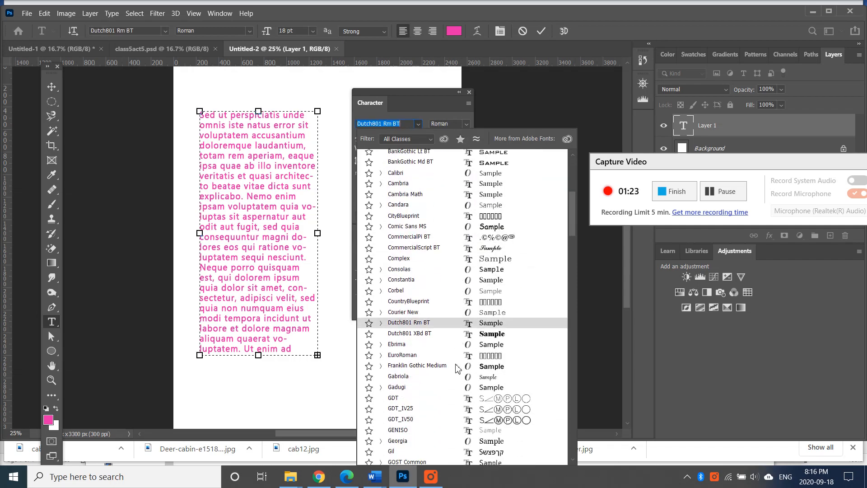
pyautogui.scroll(-4, 457, 366)
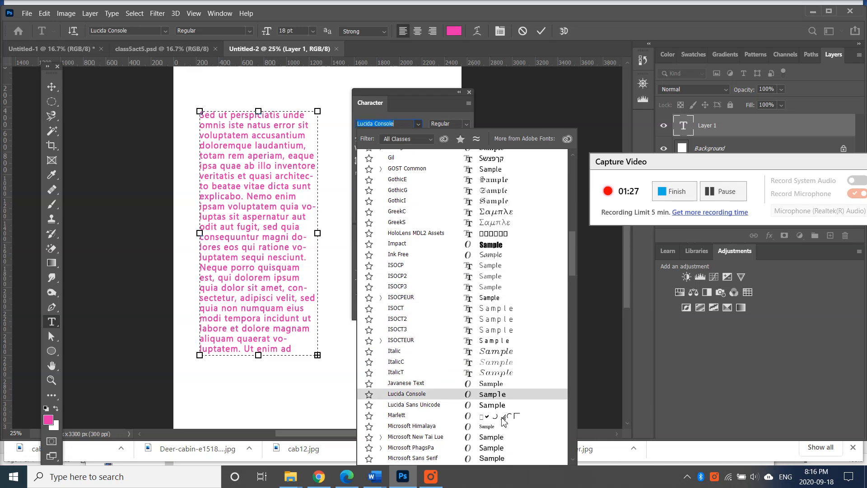
pyautogui.click(425, 201)
# Step: Examine the font styles, font sizes and leading values available for the text
pyautogui.click(467, 124)
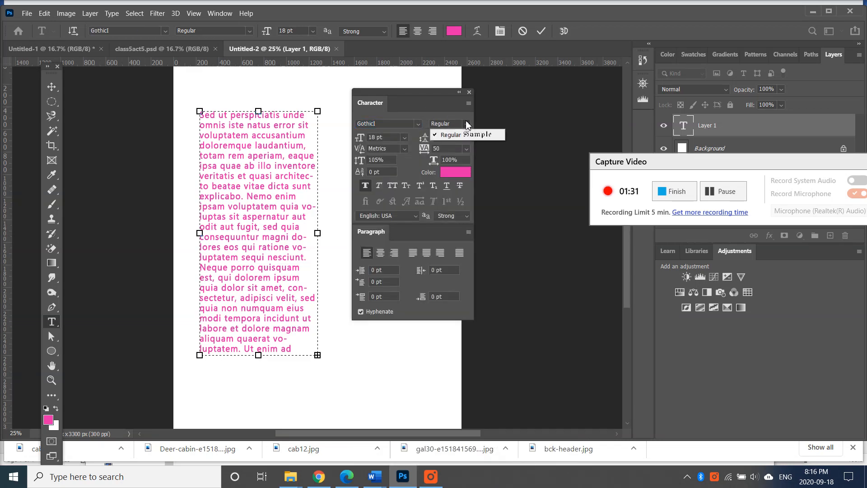
pyautogui.click(432, 112)
pyautogui.click(405, 137)
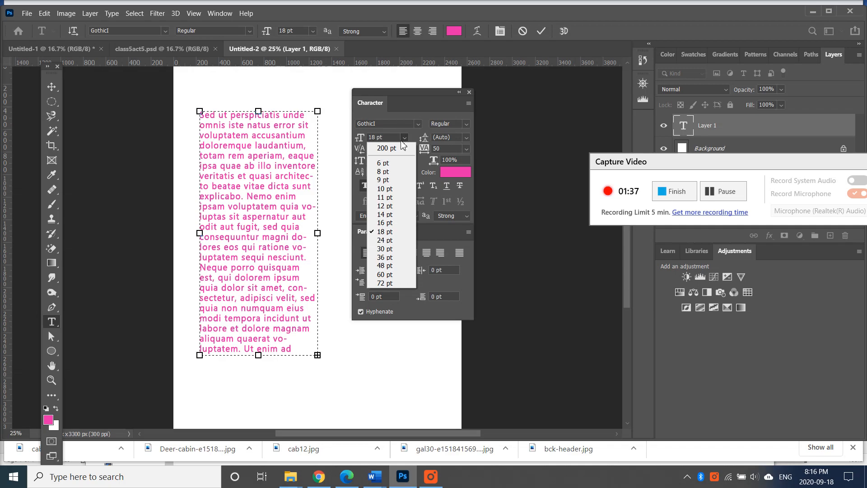
pyautogui.click(397, 132)
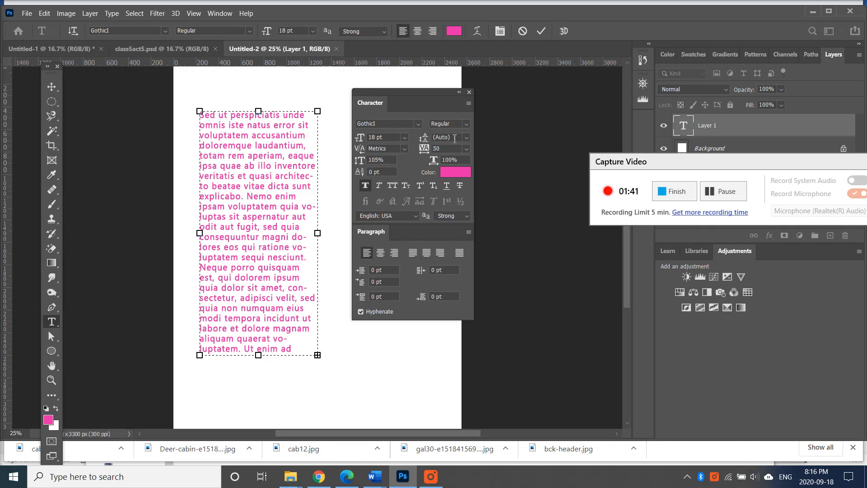
pyautogui.click(466, 138)
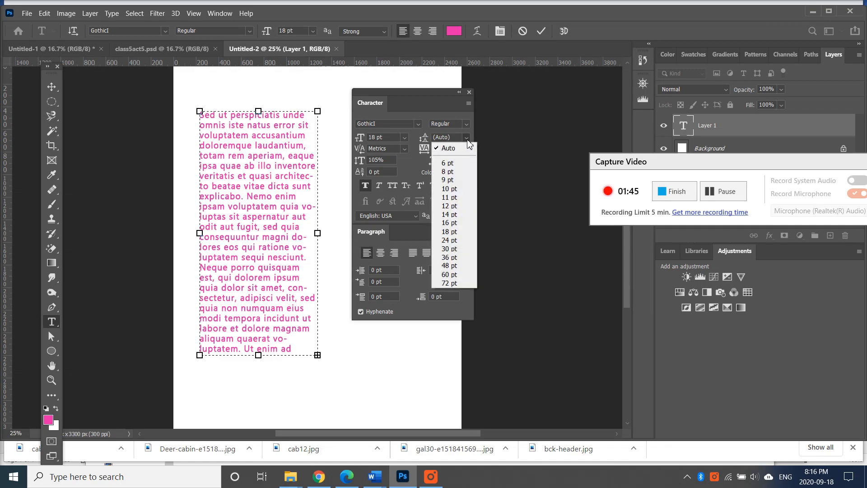
pyautogui.click(270, 127)
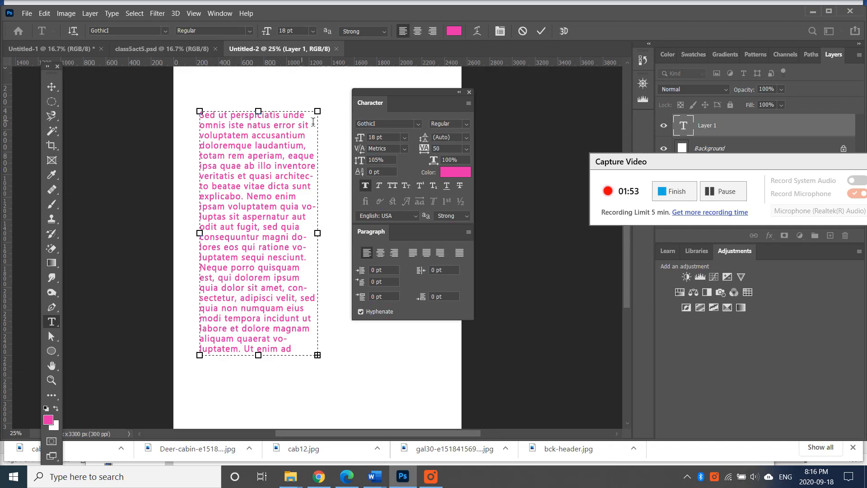
# Step: Select the paragraph text, set its leading to 60 pt and commit the text edit
pyautogui.click(466, 137)
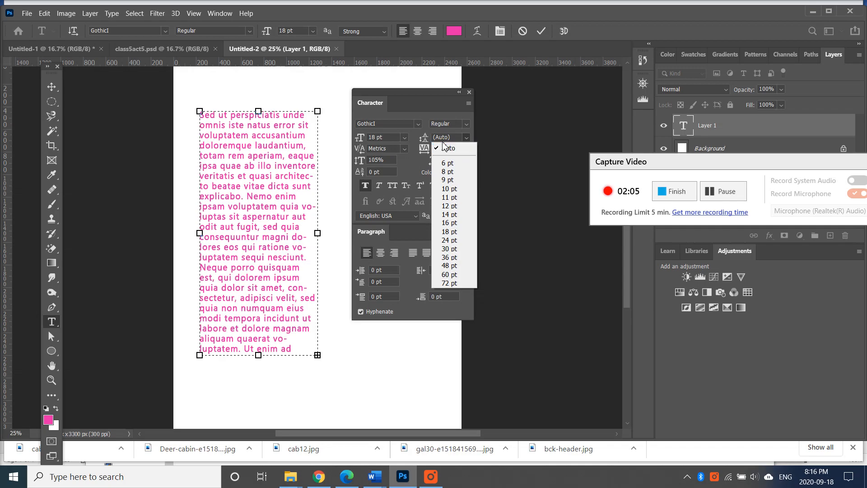
pyautogui.click(470, 279)
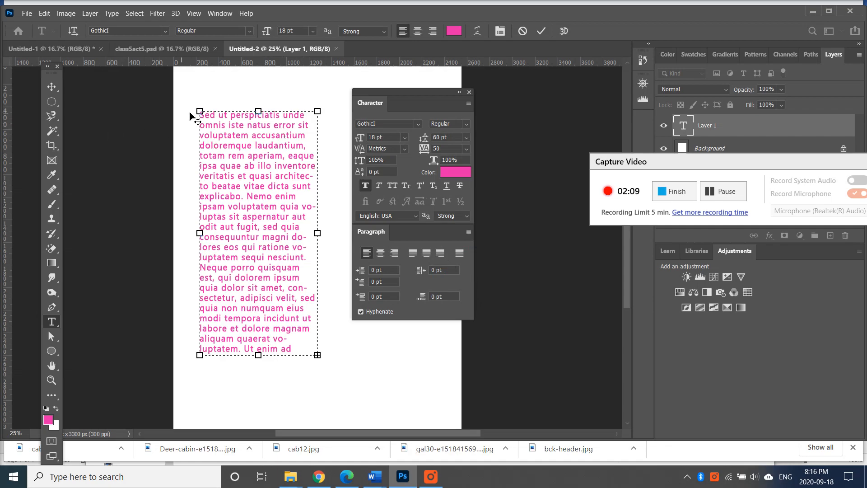
pyautogui.moveTo(204, 119); pyautogui.dragTo(366, 378)
pyautogui.click(468, 138)
pyautogui.click(451, 274)
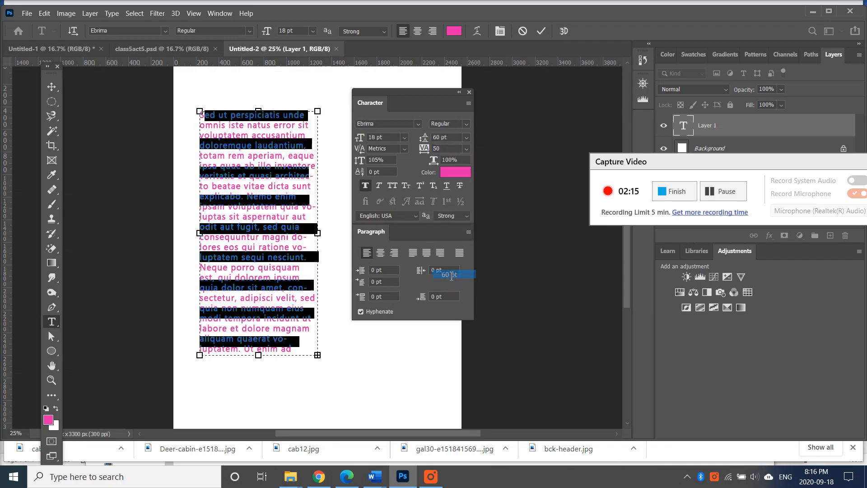
pyautogui.click(52, 86)
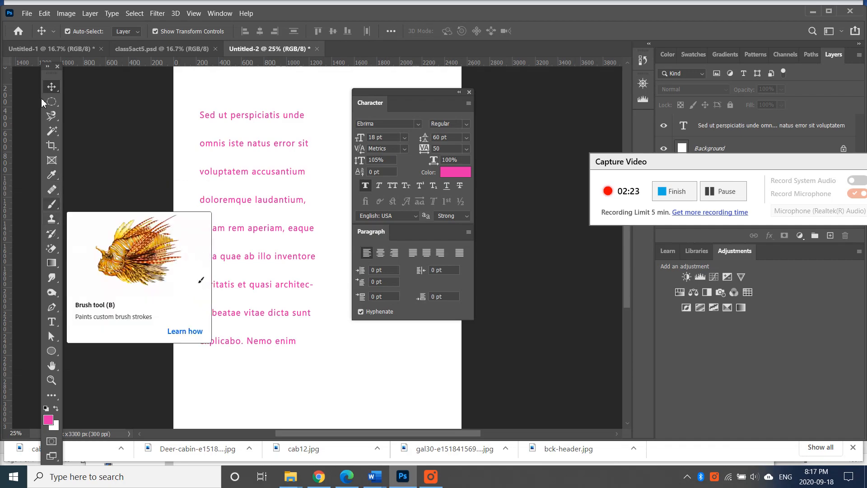
# Step: Undo the creation of the type layer and redo it to bring the paragraph back
pyautogui.click(47, 14)
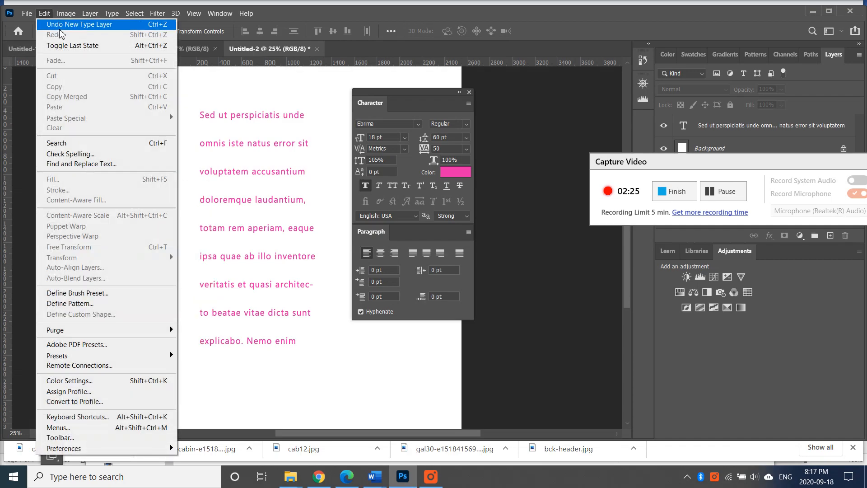
pyautogui.click(79, 24)
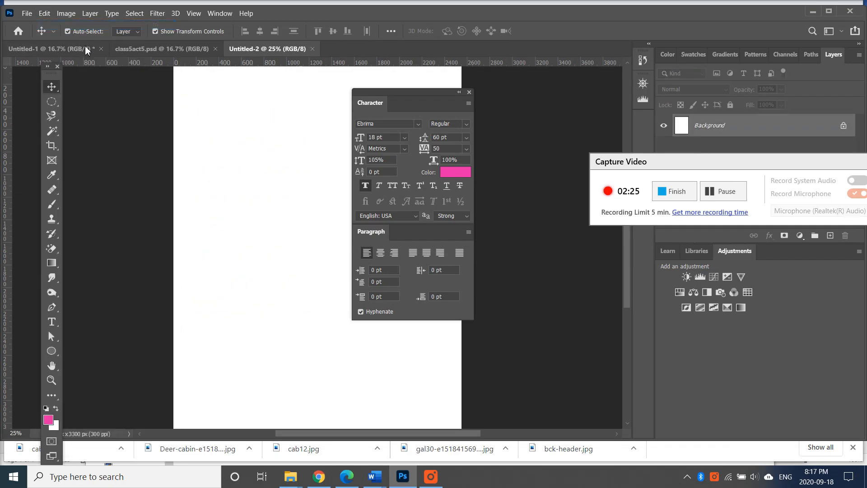
pyautogui.click(45, 14)
pyautogui.click(64, 35)
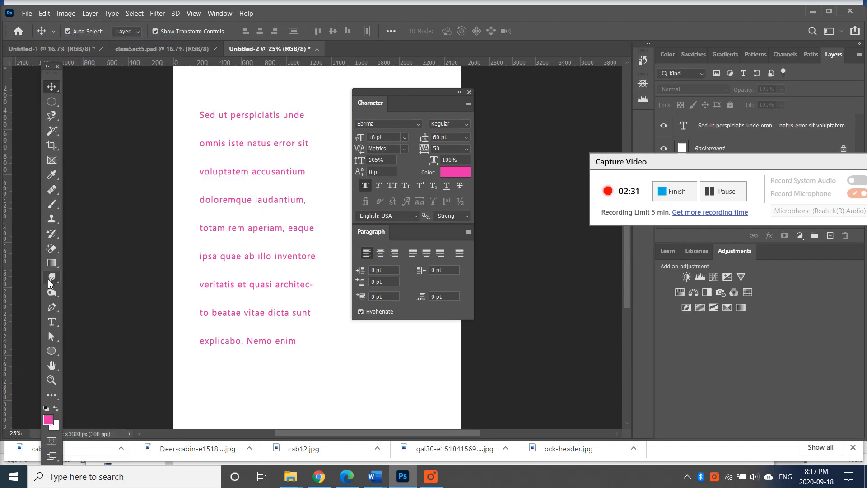
# Step: Select all visible lines of the paragraph with the Type tool and set their leading to 6 pt
pyautogui.click(51, 322)
pyautogui.moveTo(201, 115); pyautogui.dragTo(347, 351)
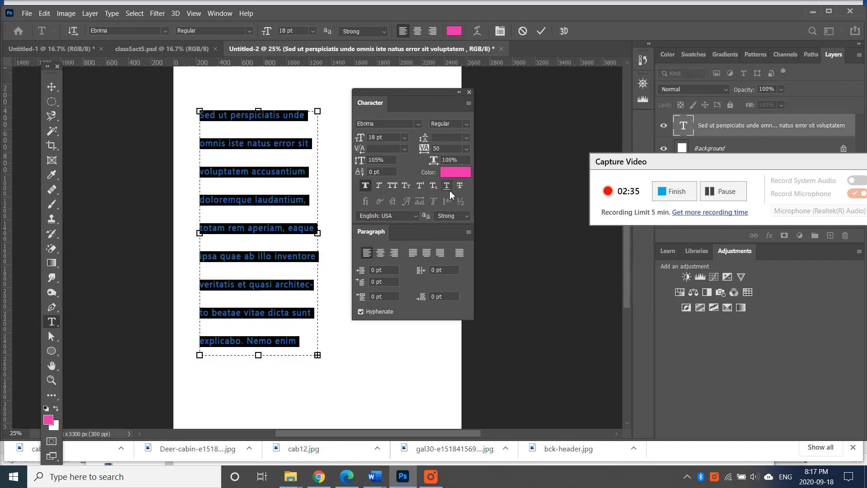
pyautogui.click(468, 149)
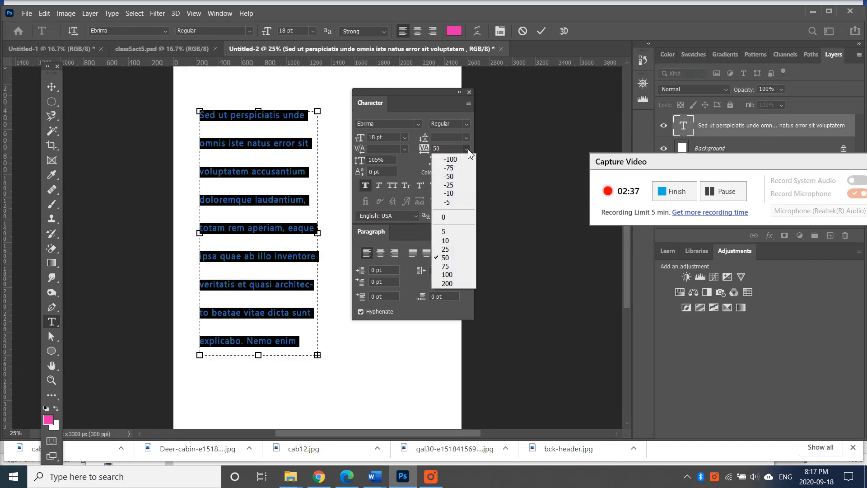
pyautogui.click(465, 138)
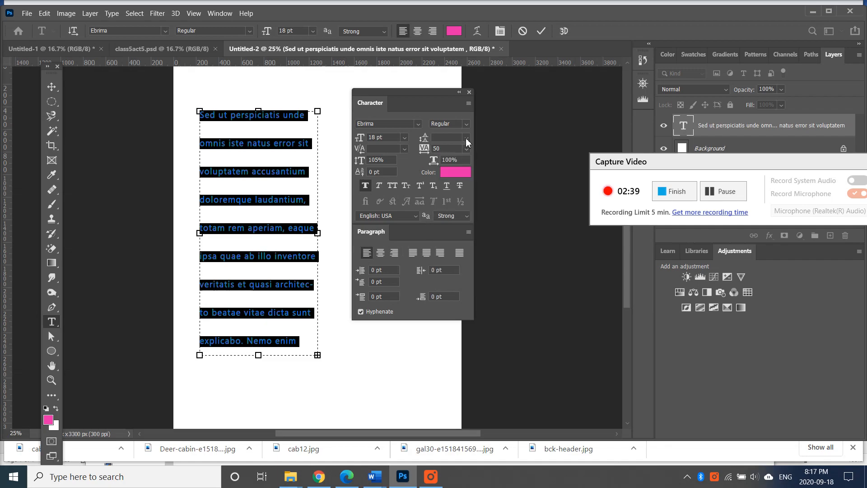
pyautogui.click(465, 137)
pyautogui.click(451, 163)
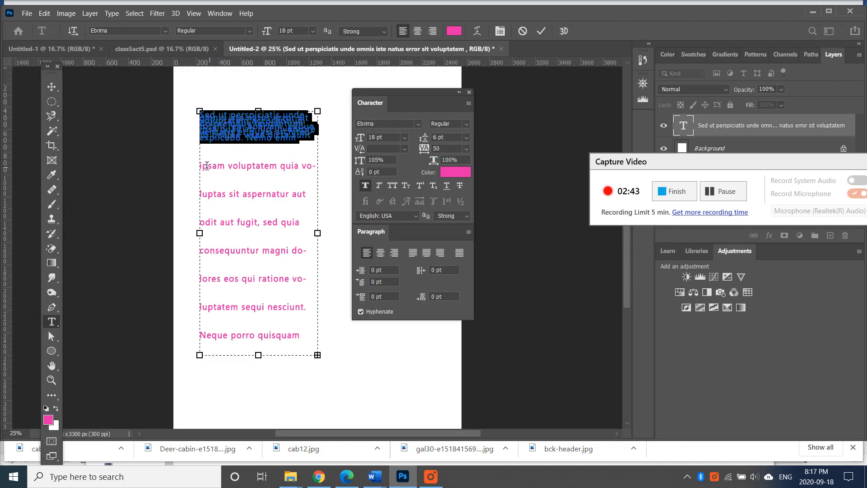
# Step: Select the widely spaced lines from "ipsam voluptatem" to "luptatem sequi nesciunt" and set their leading to 6 pt
pyautogui.moveTo(202, 166); pyautogui.dragTo(343, 316)
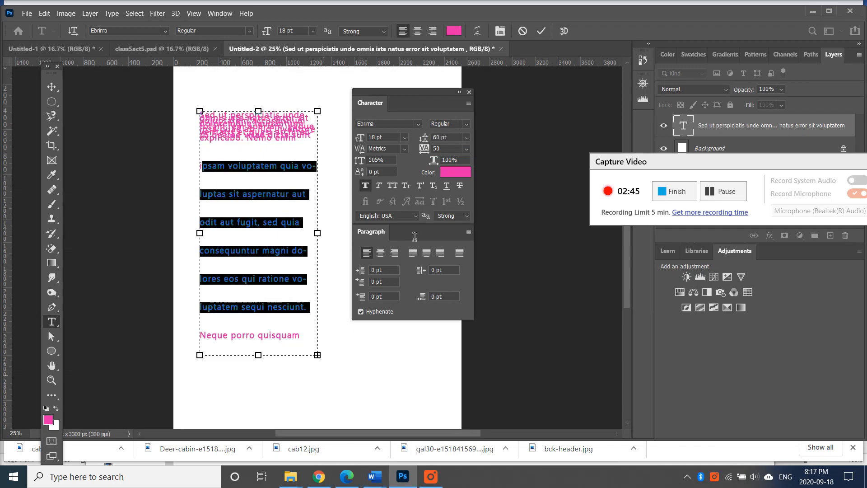
pyautogui.click(468, 143)
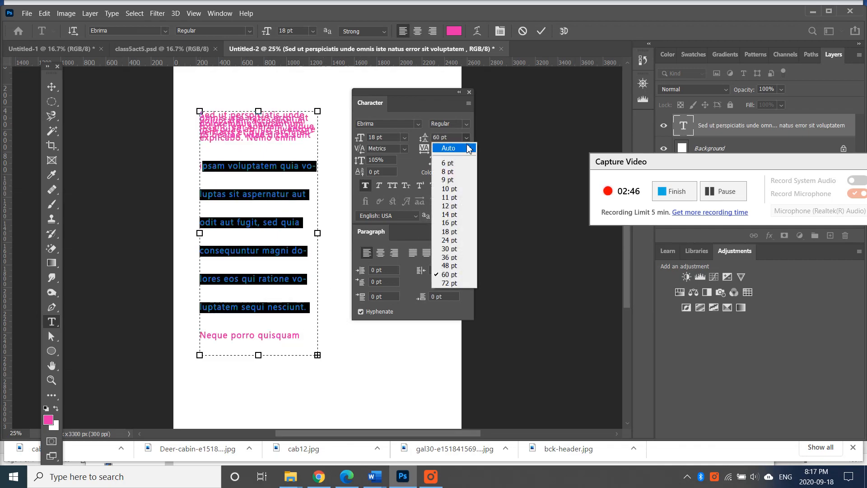
pyautogui.click(451, 163)
pyautogui.click(213, 200)
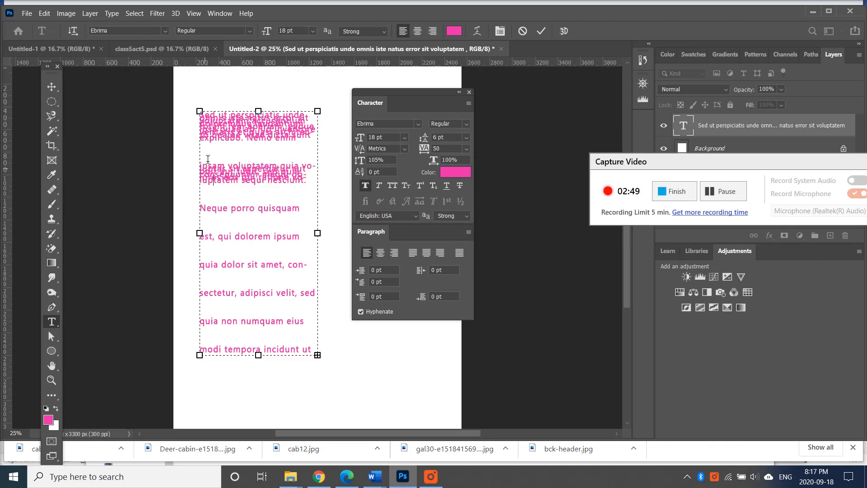
# Step: Select the lines from "explicabo. Nemo enim" through "modi tempora incidunt ut" and set their leading to 6 pt
pyautogui.moveTo(203, 146); pyautogui.dragTo(310, 268)
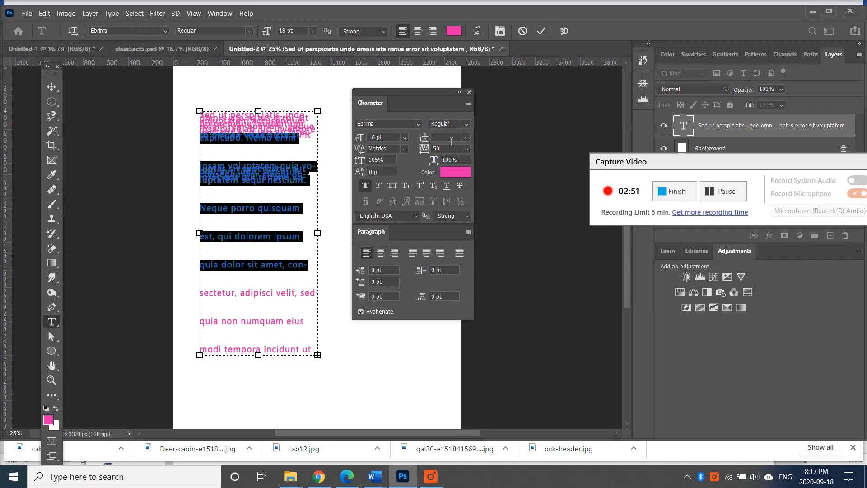
pyautogui.click(253, 163)
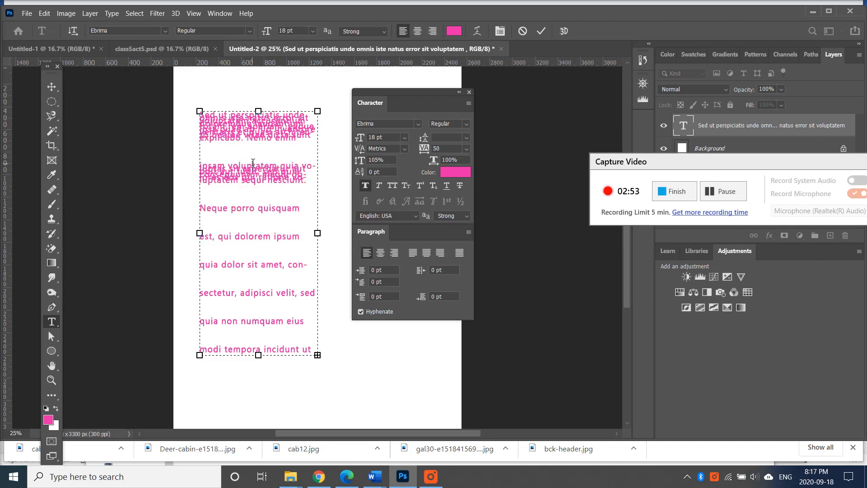
pyautogui.moveTo(202, 141); pyautogui.dragTo(314, 351)
pyautogui.click(467, 142)
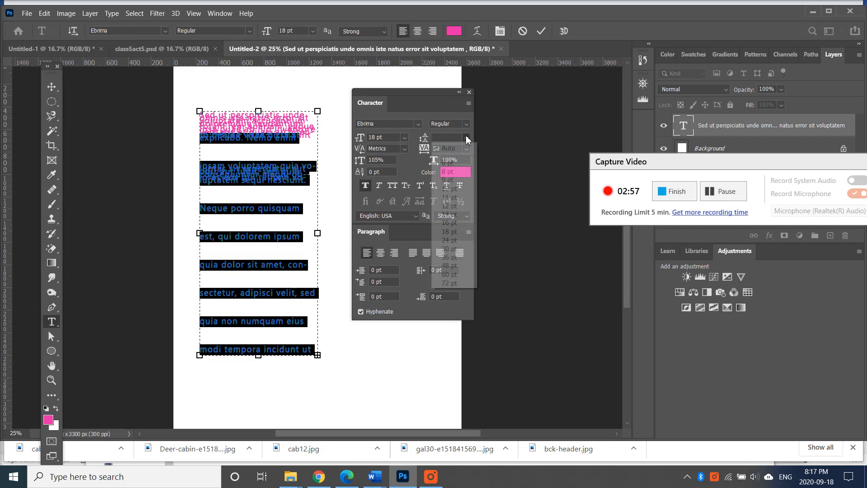
pyautogui.click(456, 162)
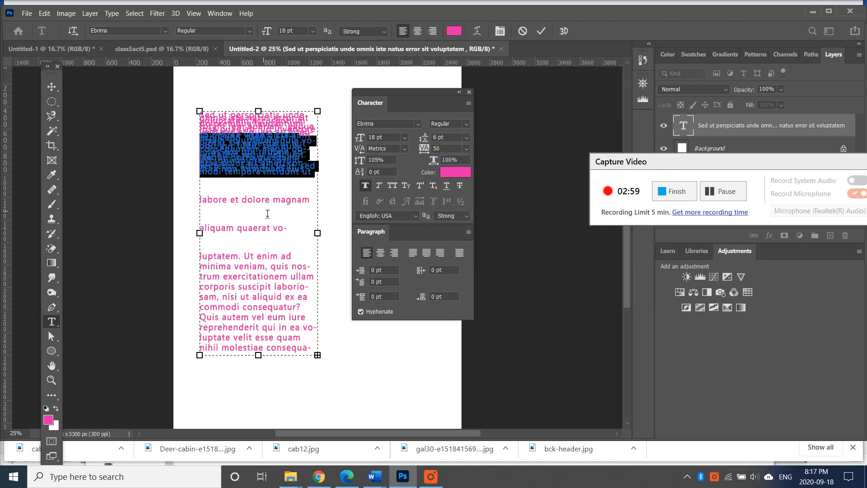
# Step: Select the lines from "modi tempora incidunt ut" through "luptate velit esse quam" and set their leading to 6 pt
pyautogui.click(273, 211)
pyautogui.moveTo(204, 178); pyautogui.dragTo(332, 336)
pyautogui.click(467, 139)
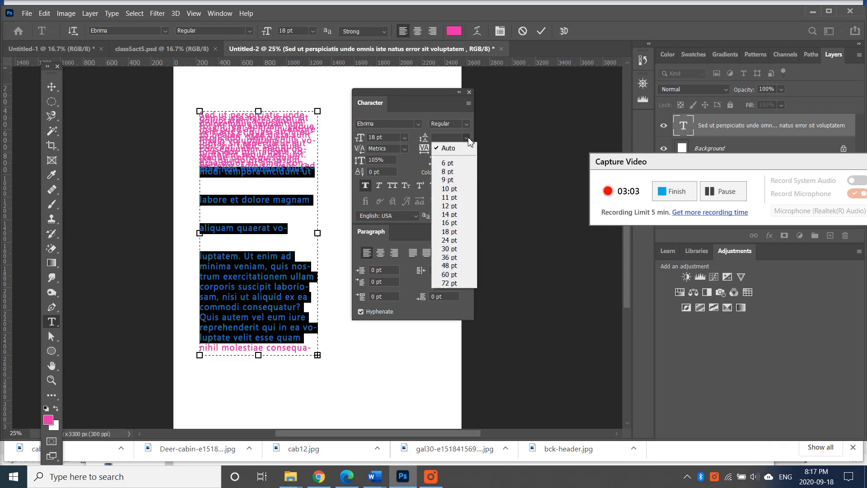
pyautogui.click(456, 162)
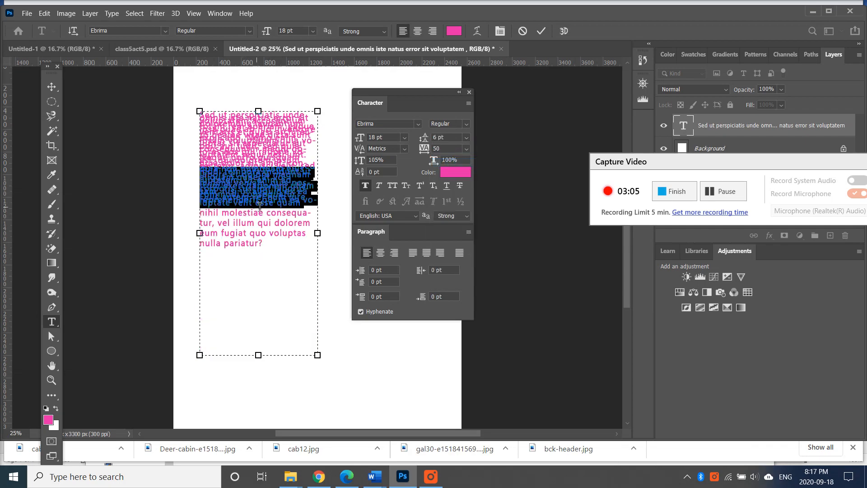
# Step: Select the entire paragraph up to "nulla pariatur?" and set its leading to 6 pt
pyautogui.moveTo(274, 256); pyautogui.dragTo(170, 99)
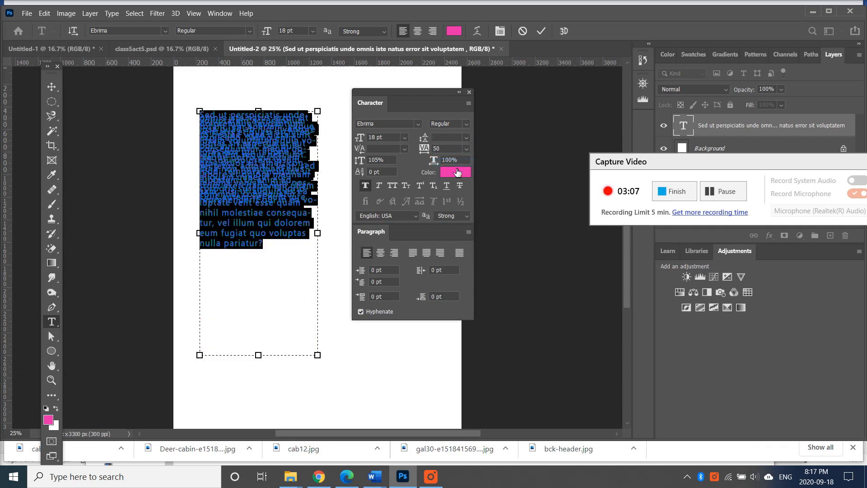
pyautogui.click(467, 138)
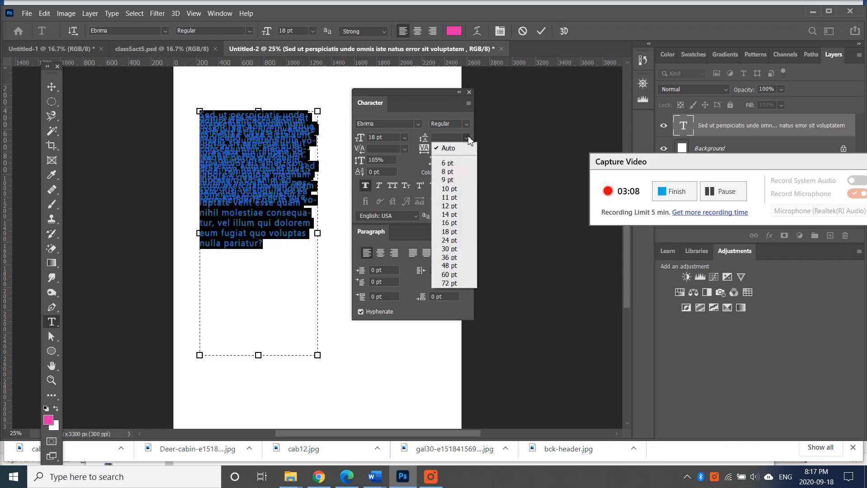
pyautogui.click(457, 162)
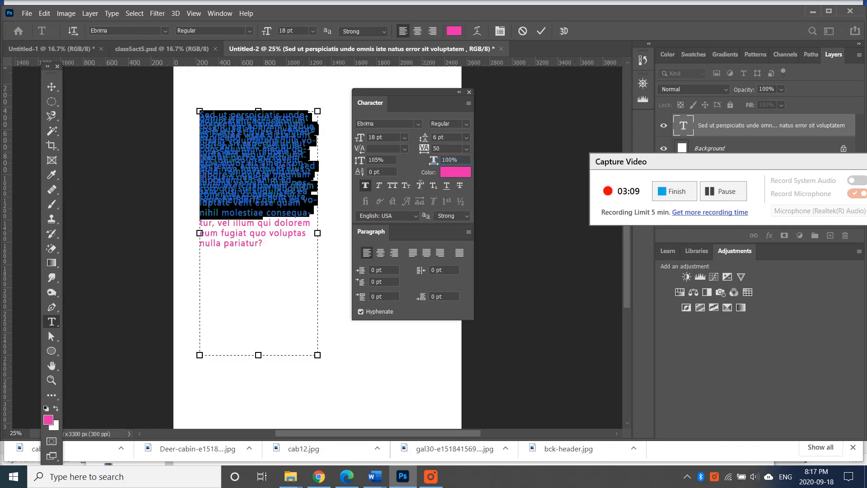
# Step: Commit the text edit with the Move tool and delete the overlapping paragraph's text layer
pyautogui.click(52, 87)
pyautogui.click(183, 138)
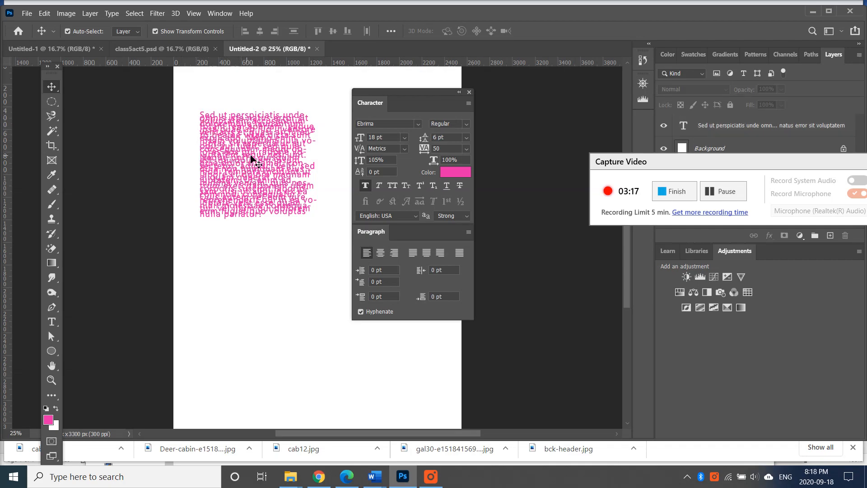
pyautogui.click(251, 159)
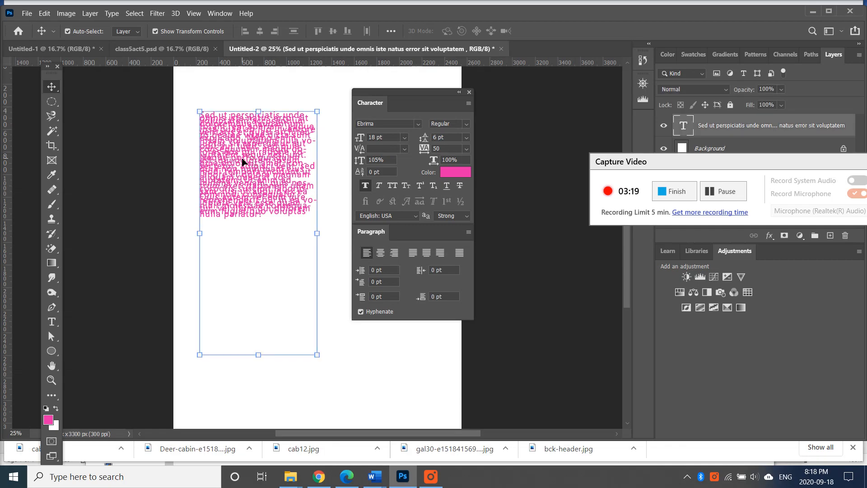
pyautogui.press('Delete')
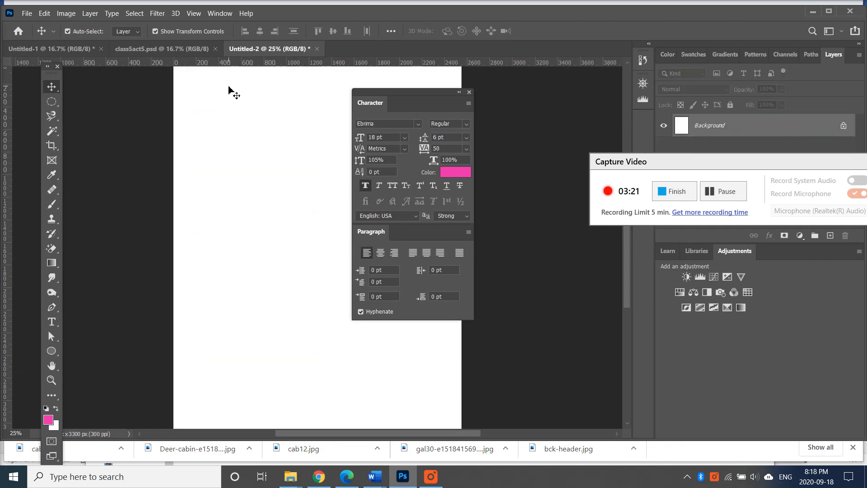
# Step: Set the leading to Auto for new text made with the Type tool
pyautogui.click(51, 321)
pyautogui.click(467, 138)
pyautogui.click(469, 147)
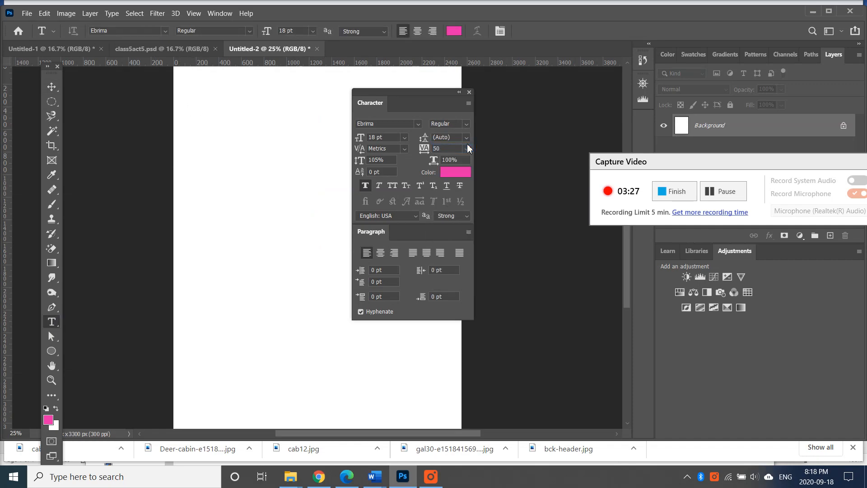
# Step: Draw a new paragraph text box on the upper left of the page, replace its sample text with the copied placeholder text and commit it
pyautogui.moveTo(185, 109); pyautogui.dragTo(312, 300)
pyautogui.moveTo(309, 282); pyautogui.dragTo(318, 308)
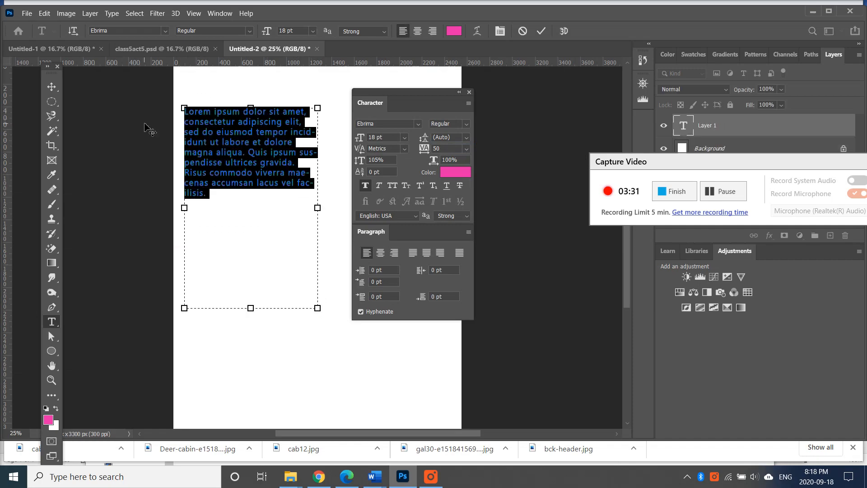
pyautogui.click(44, 14)
pyautogui.click(62, 108)
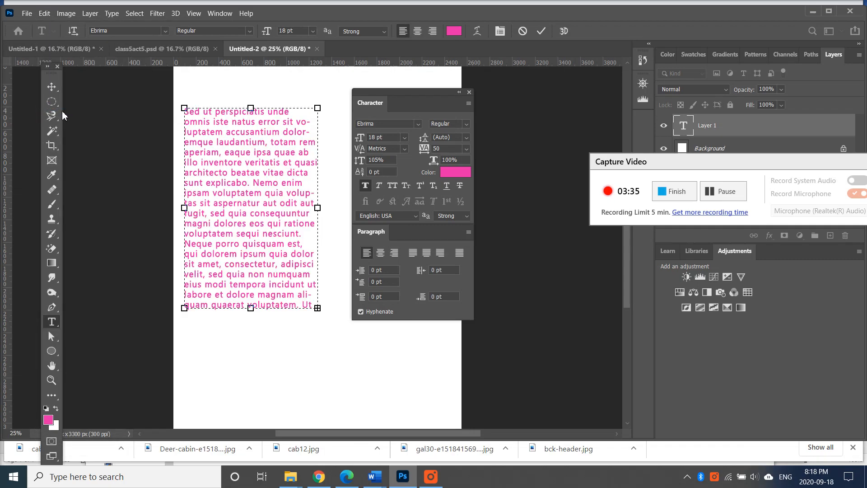
pyautogui.click(51, 87)
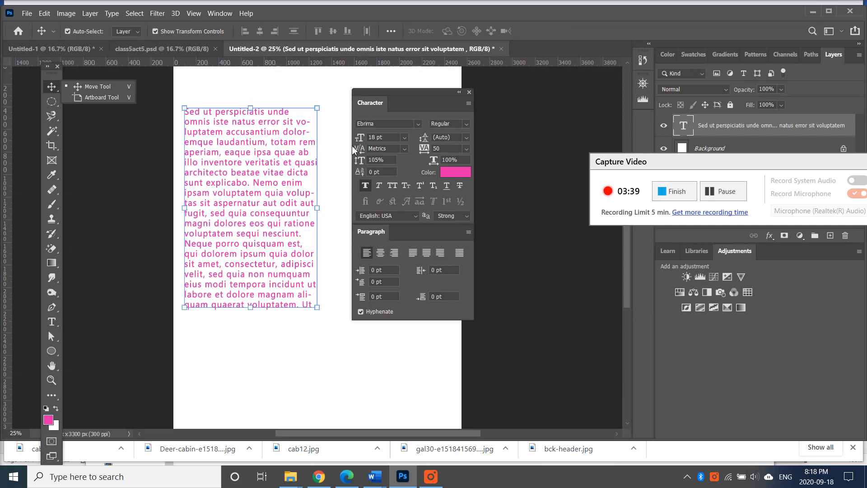
# Step: Look through the kerning options and set the paragraph's tracking to 200
pyautogui.click(405, 149)
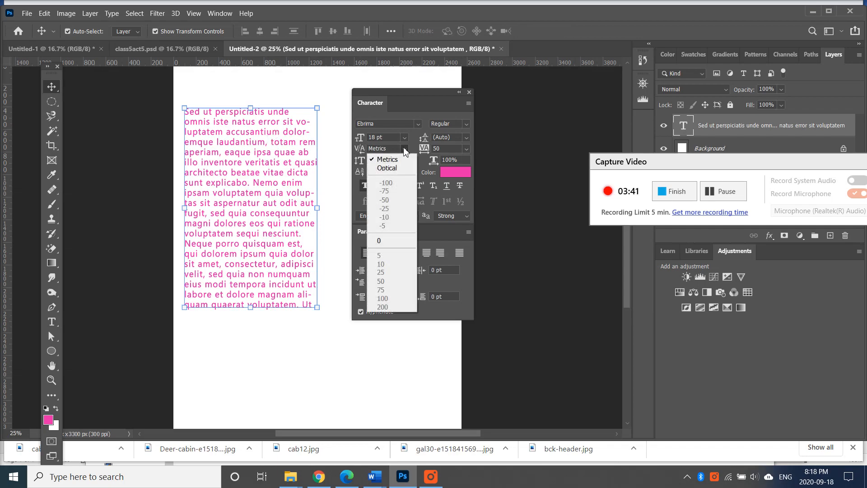
pyautogui.click(466, 149)
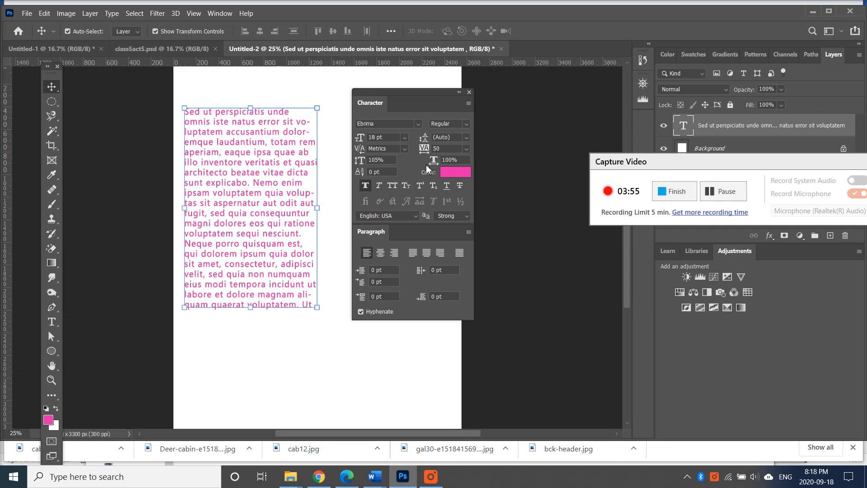
pyautogui.click(467, 150)
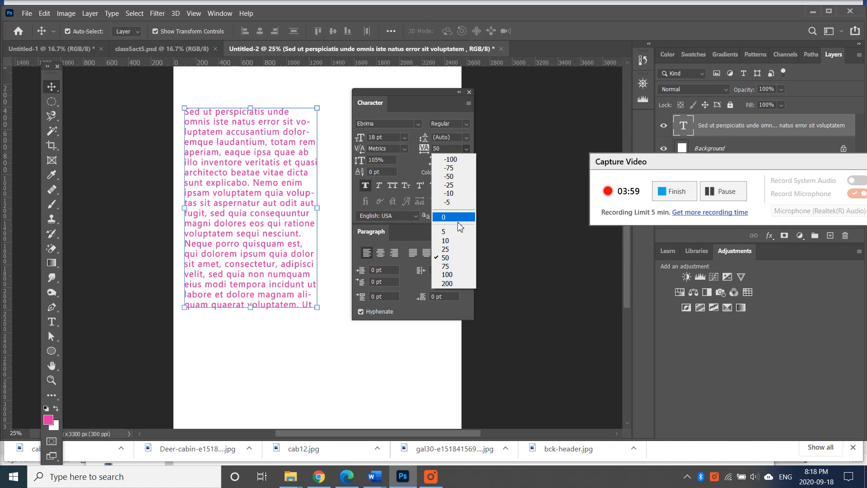
pyautogui.click(452, 283)
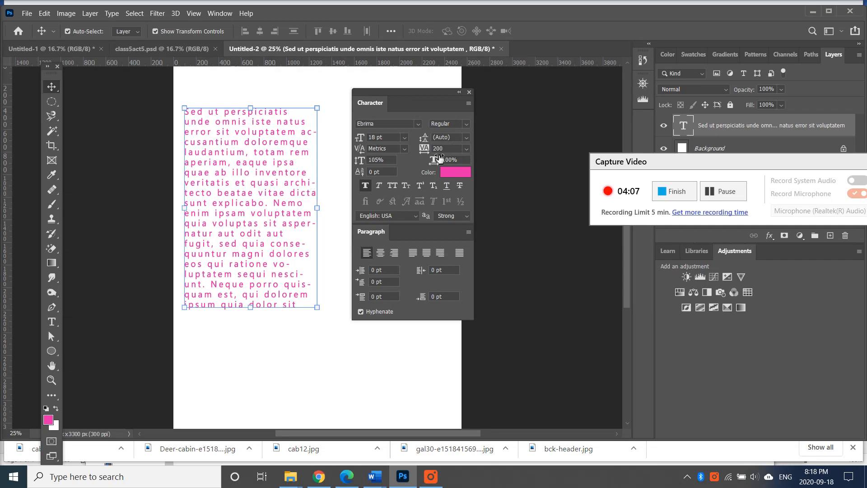
# Step: Set the paragraph's tracking to -100 and deselect the text layer
pyautogui.click(466, 148)
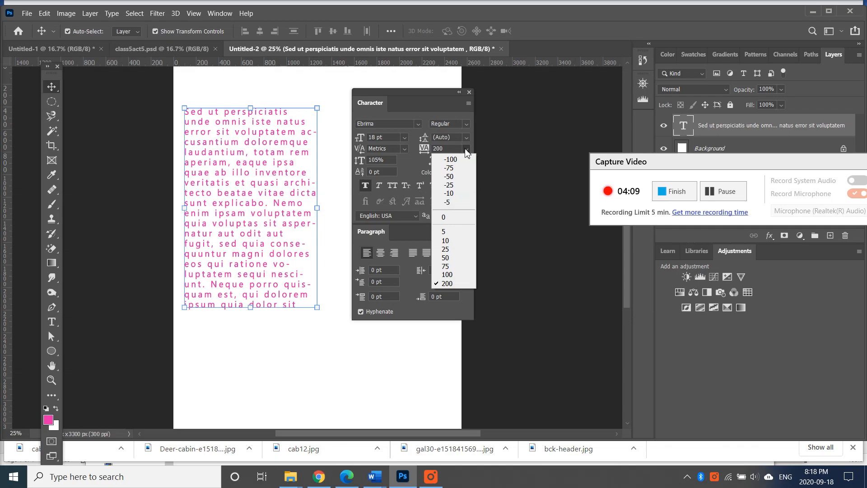
pyautogui.click(466, 160)
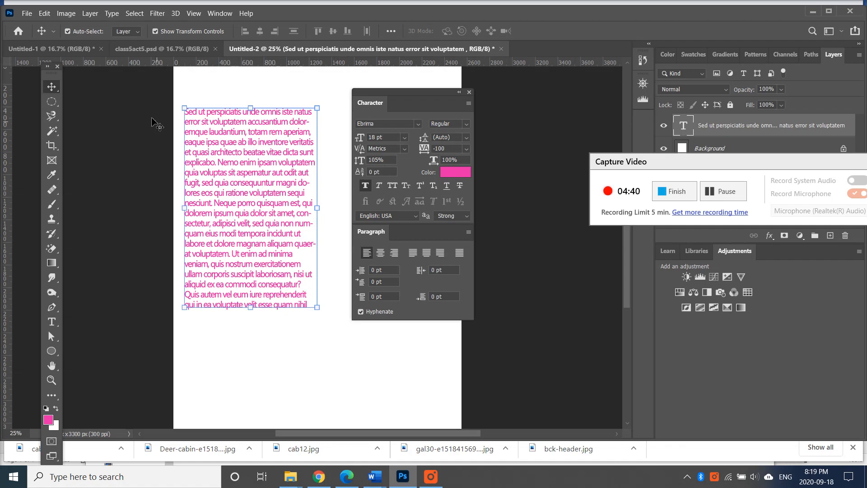
pyautogui.click(261, 96)
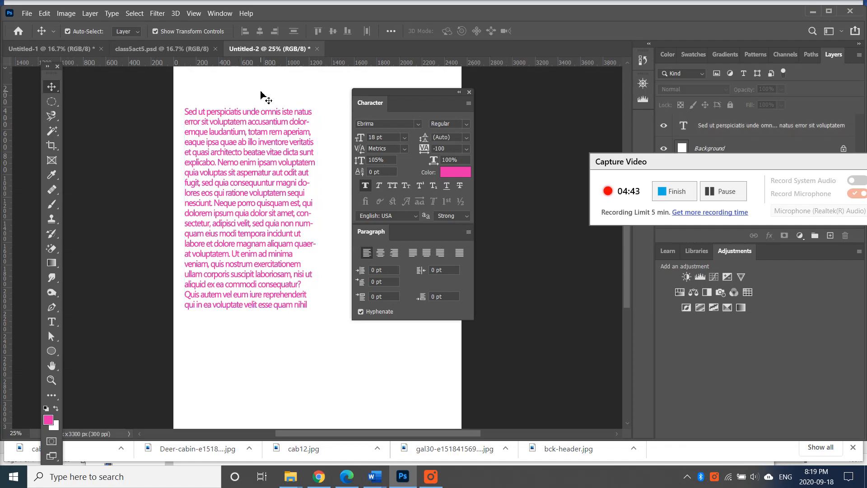